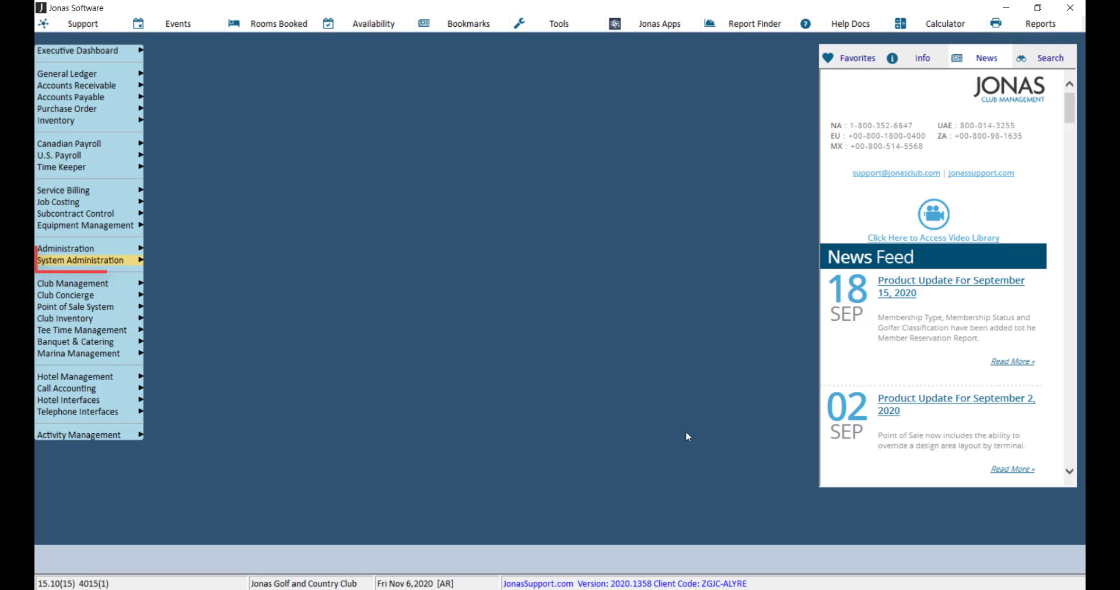
- Open J-Mail Parameters from System Administration > System Setup and select form type P8 Email Member Online Order
key(Right)
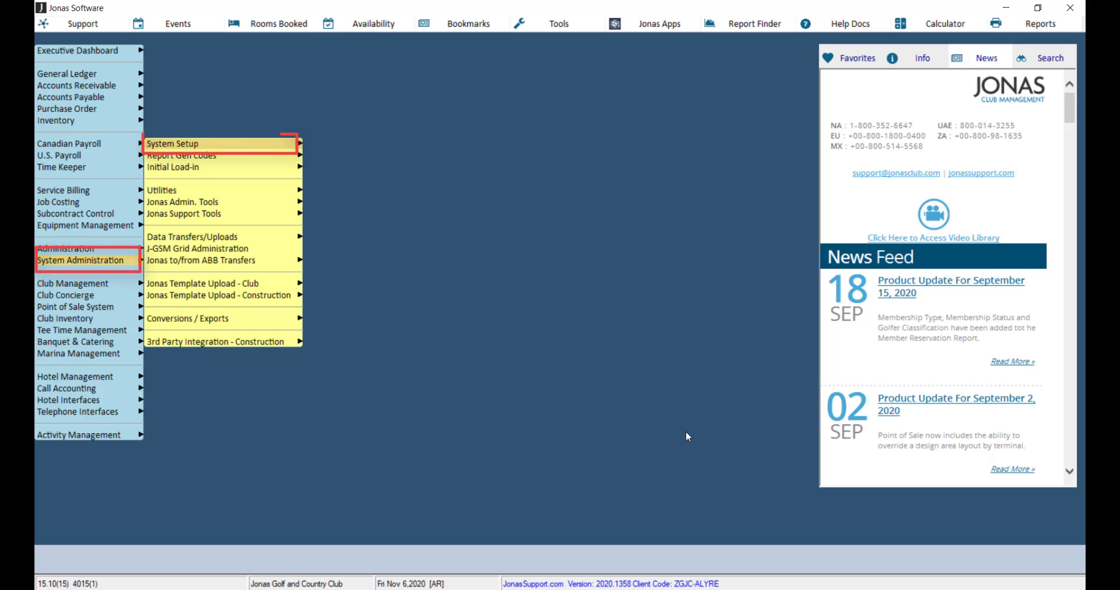
key(Right)
key(Down)
key(Down)
key(Down)
key(Down)
key(Down)
key(Down)
key(Down)
key(Down)
key(Down)
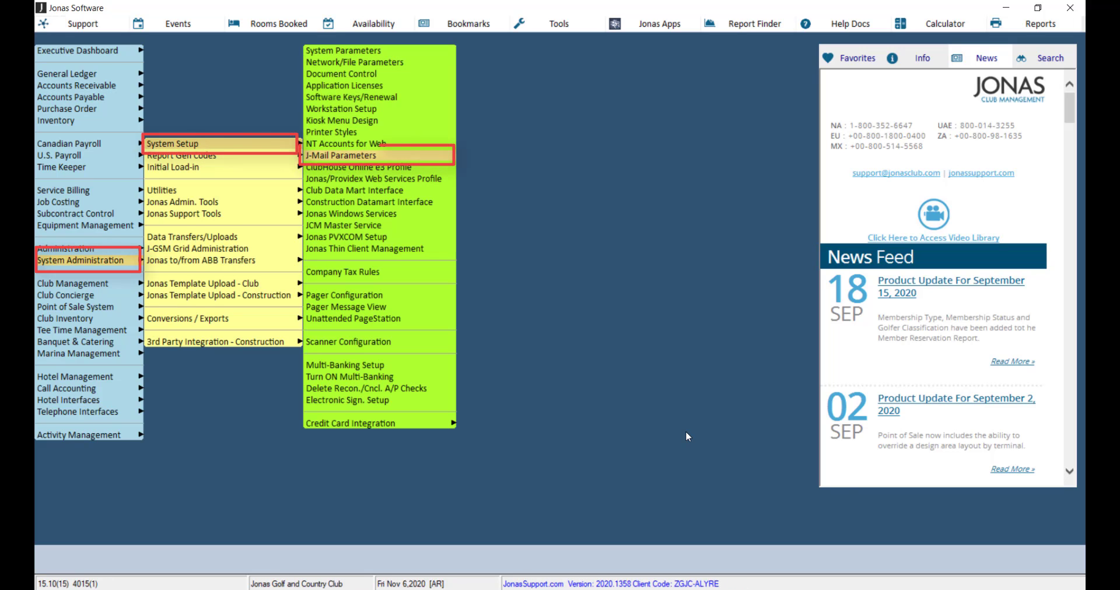
key(Return)
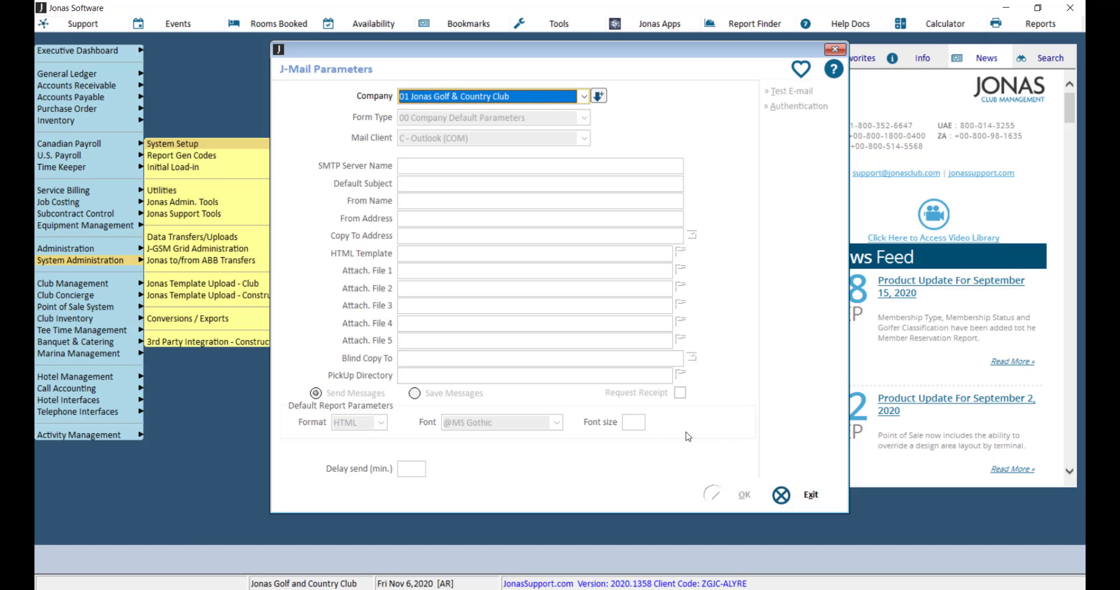
key(Tab)
key(alt+Down)
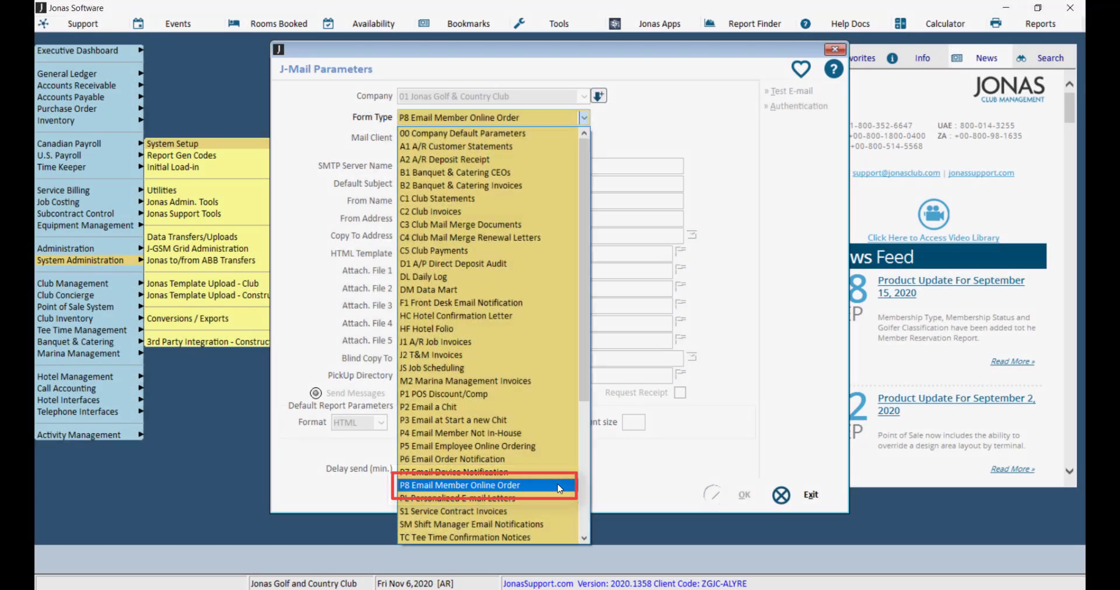
click(558, 485)
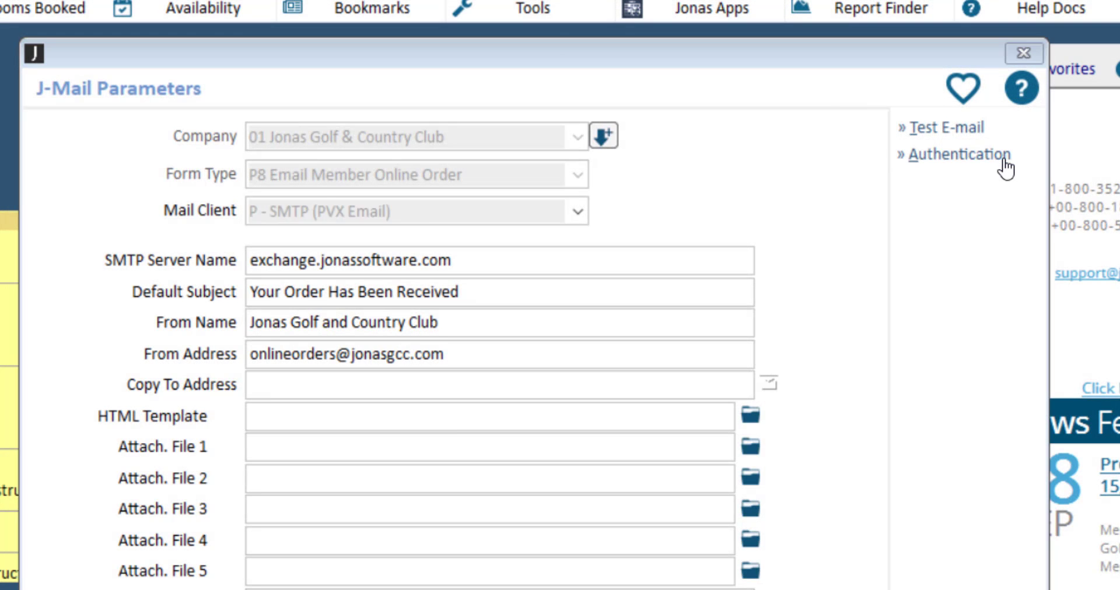
click(1004, 168)
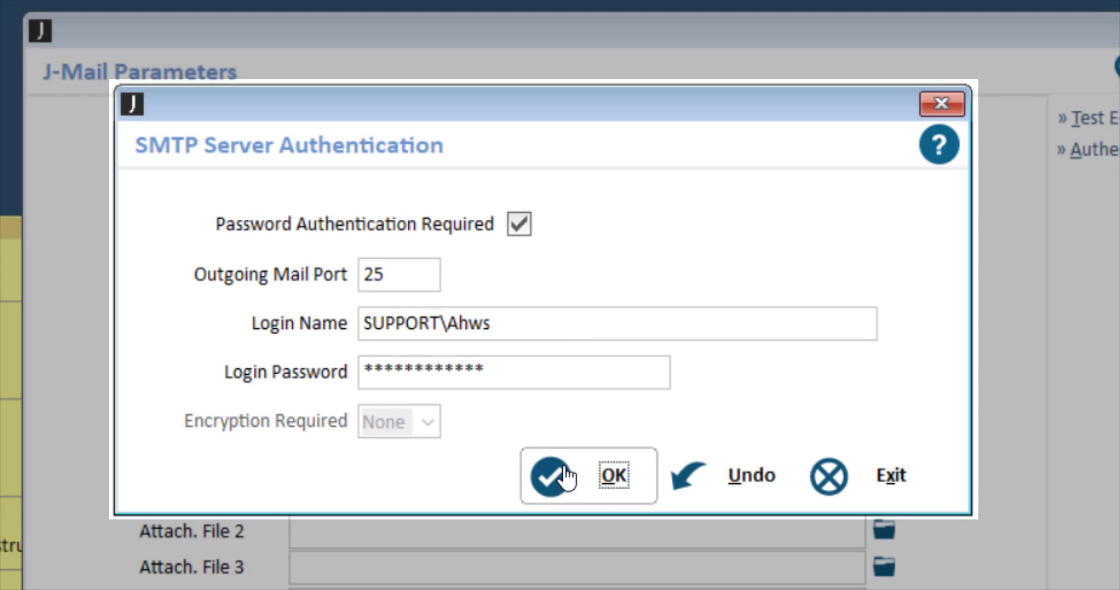
click(558, 471)
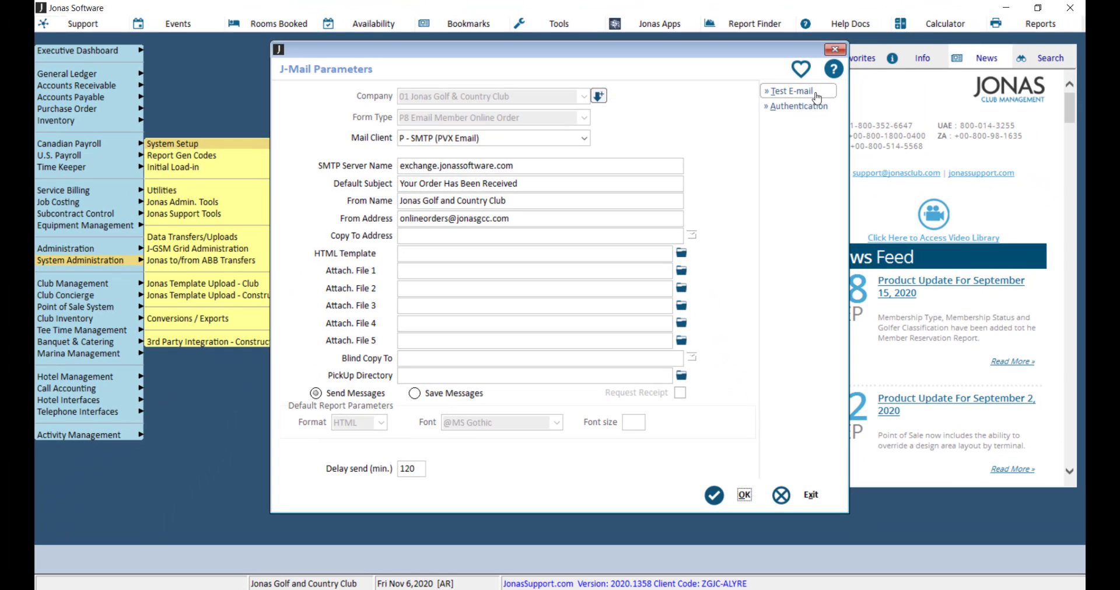
- Save the P8 email settings, then select and save form type P6 Email Order Notification
click(743, 495)
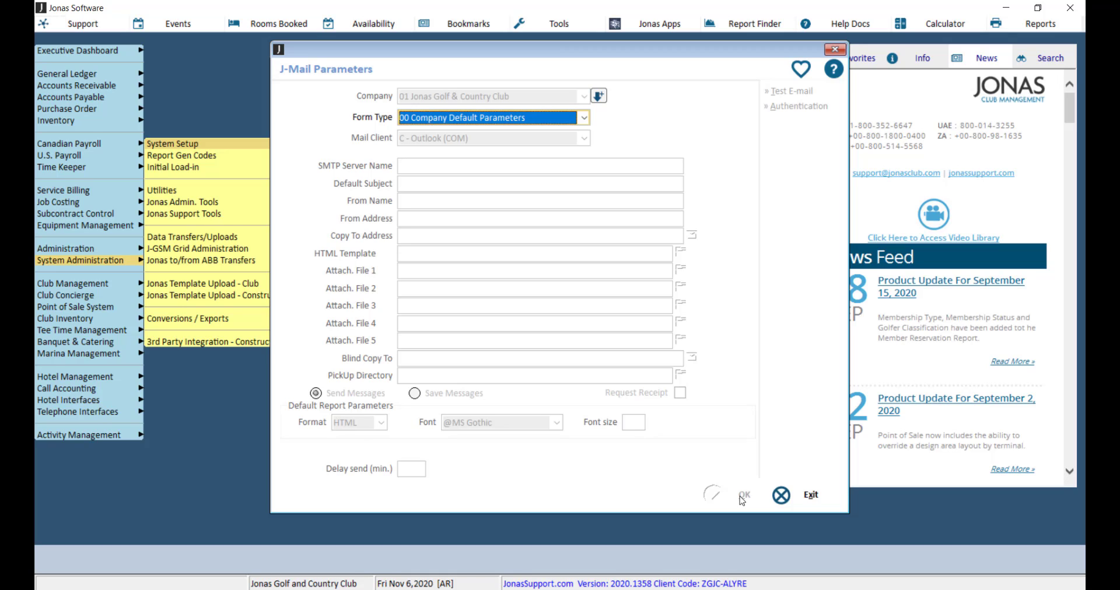
key(alt+Down)
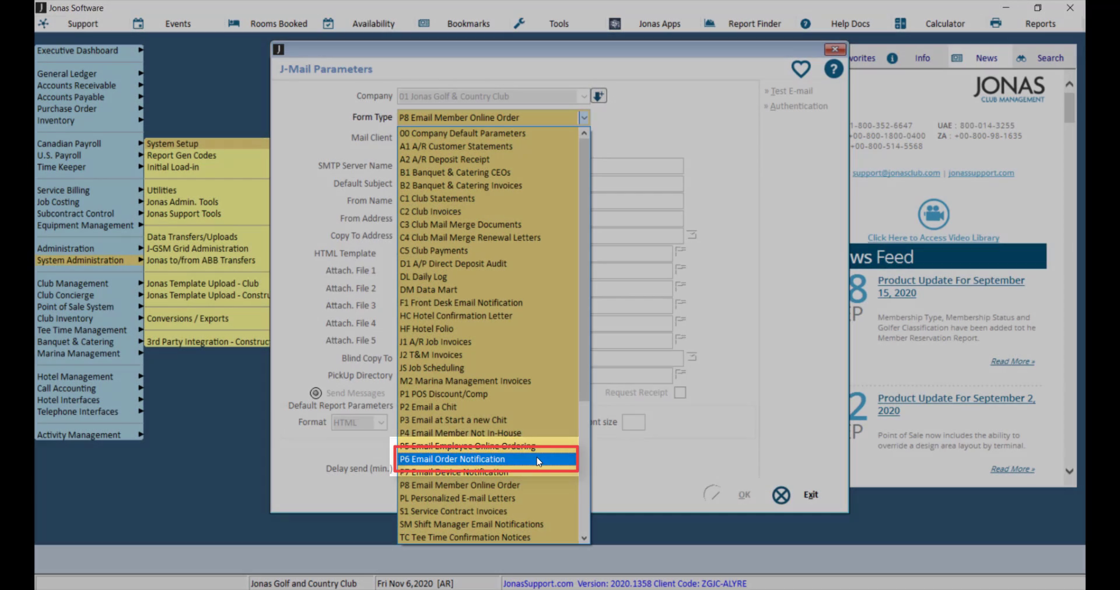
click(537, 460)
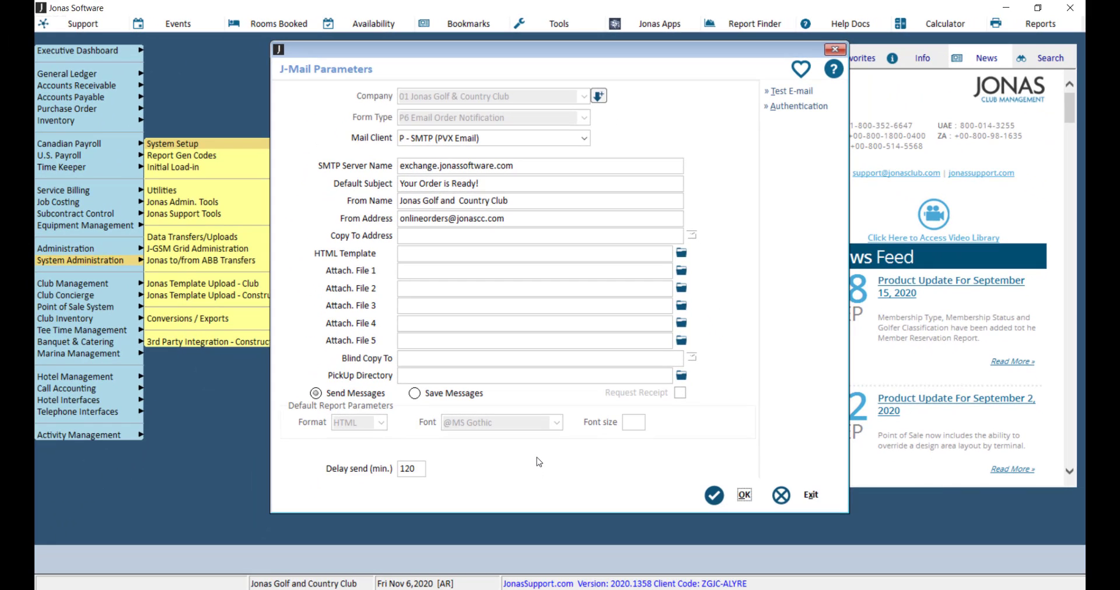
click(734, 496)
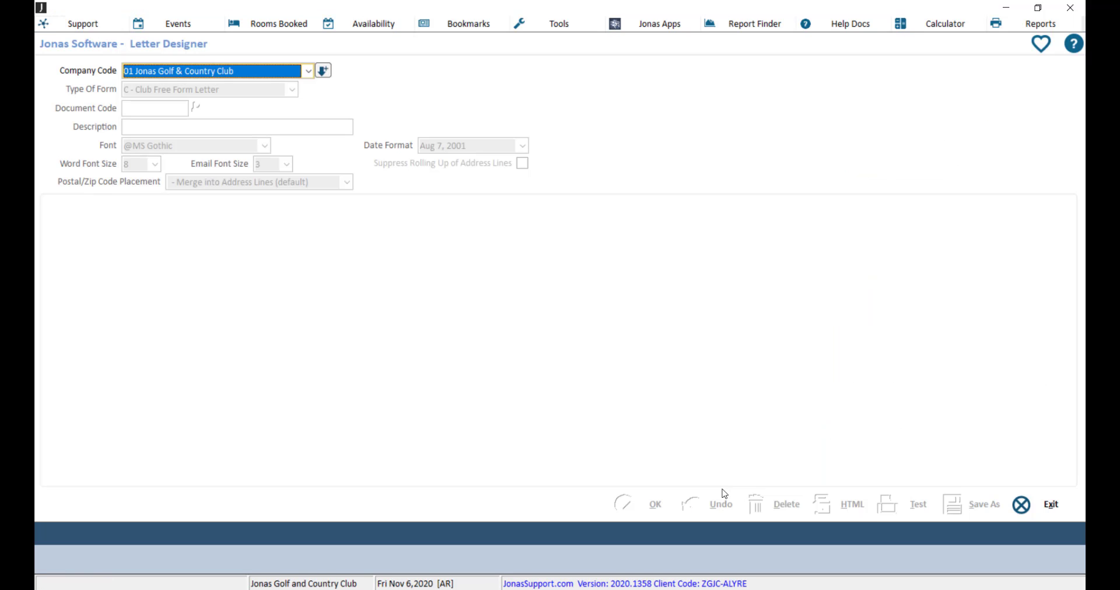
- Set the letter type to O - Member Online Order Notification and load the ONORDER letter for editing
key(Tab)
key(alt+Down)
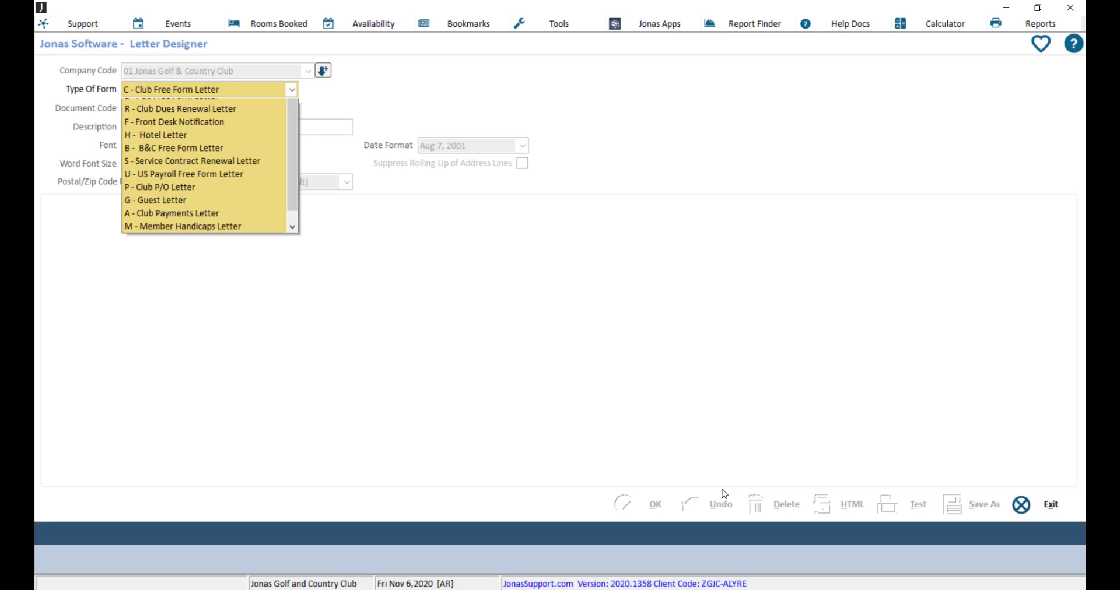
click(292, 251)
click(279, 250)
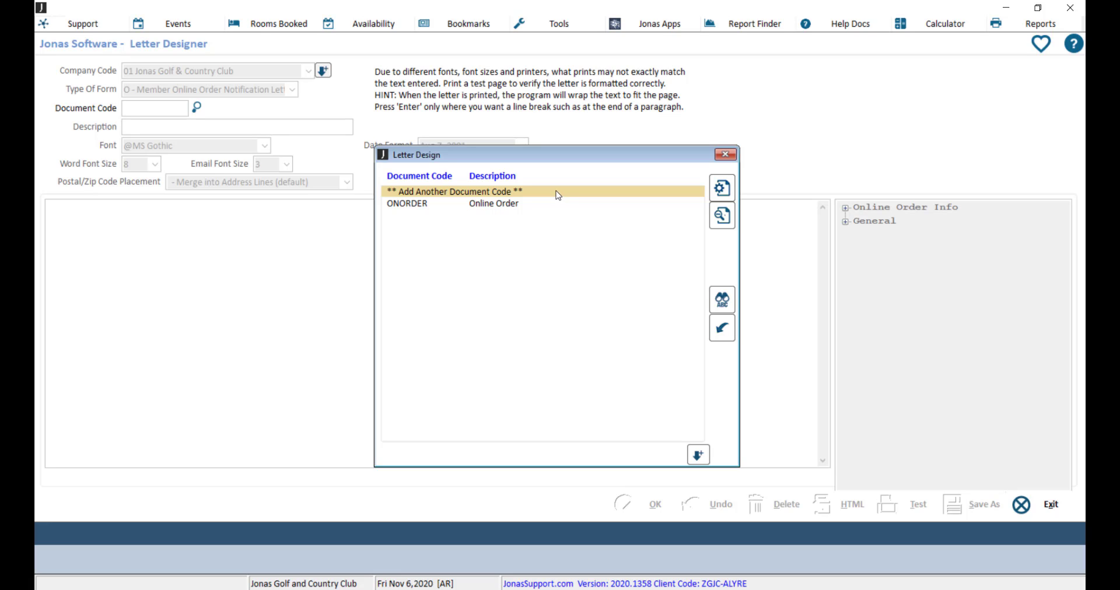
double_click(518, 204)
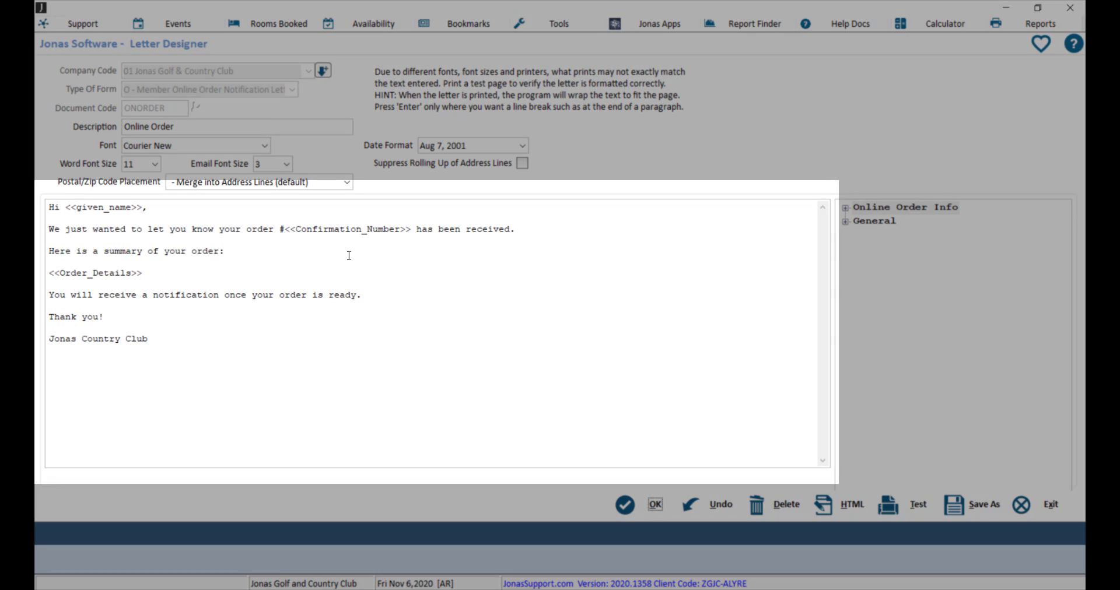
click(349, 256)
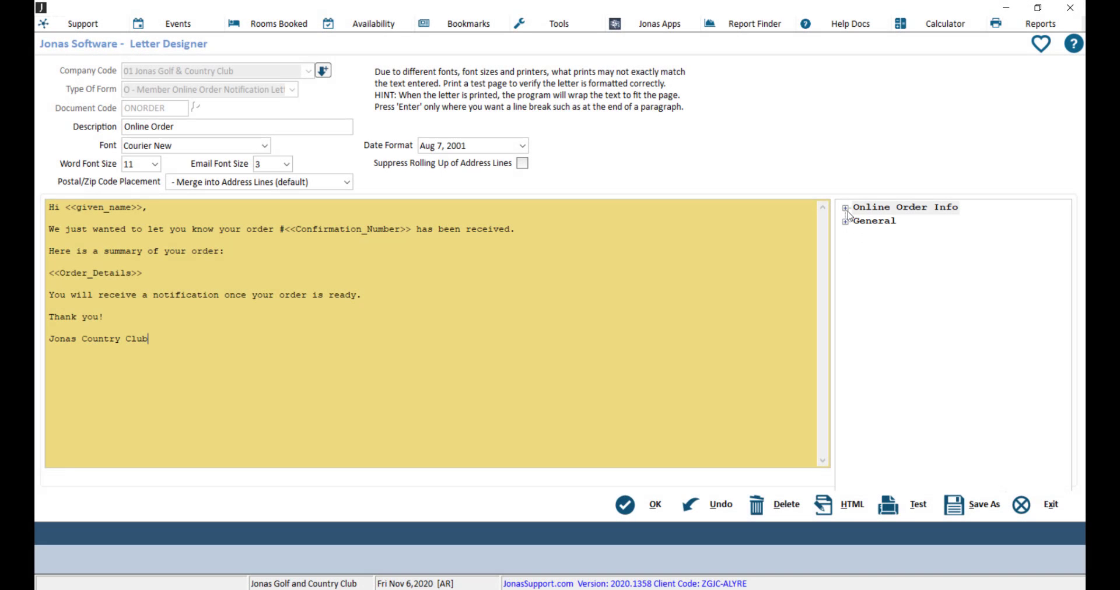
- Insert the <<Confirmation_Number>> field after 'received.' in the ONORDER letter, save it and exit
click(845, 210)
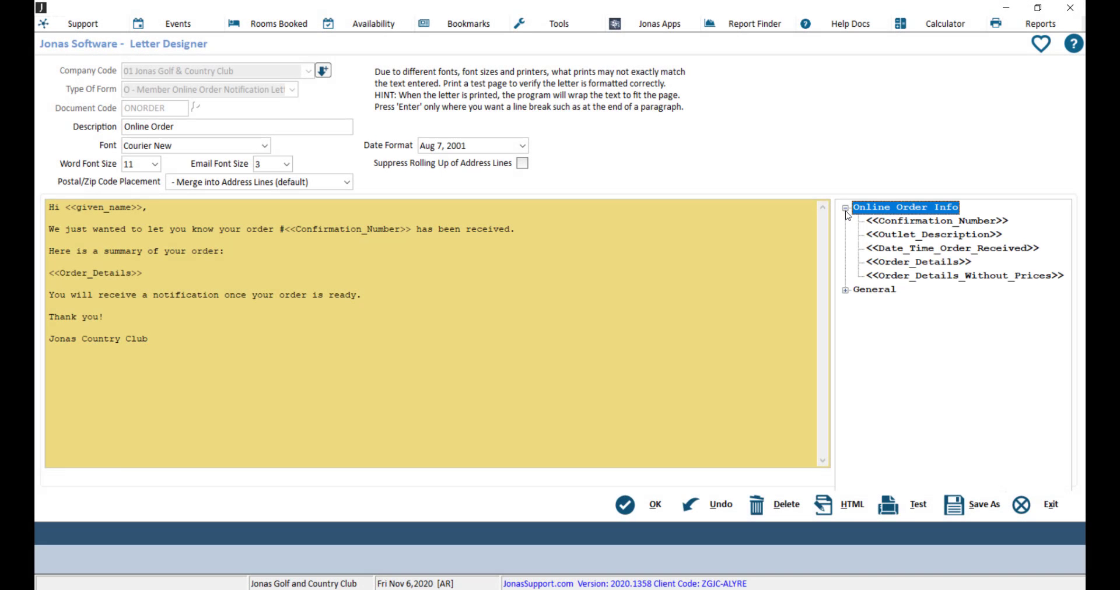
click(684, 226)
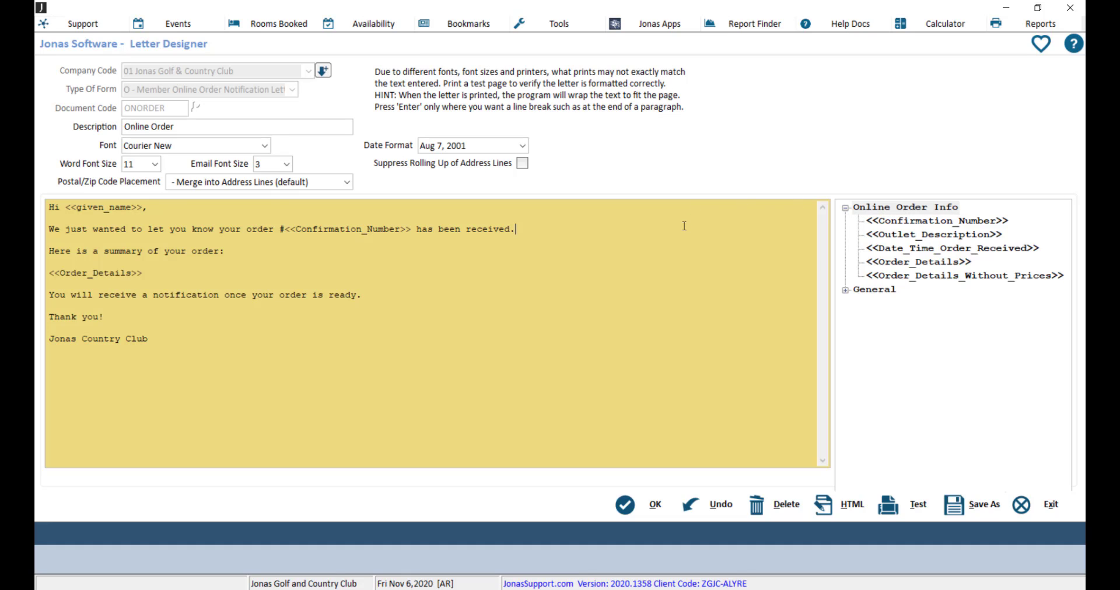
drag(889, 221, 680, 231)
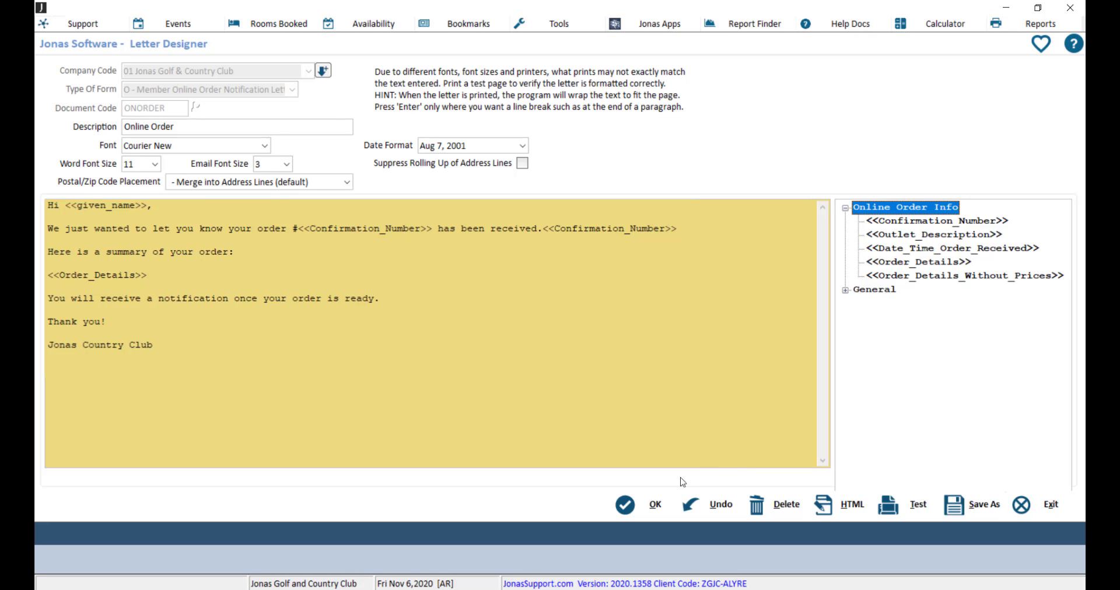
click(654, 505)
key(Escape)
key(Escape)
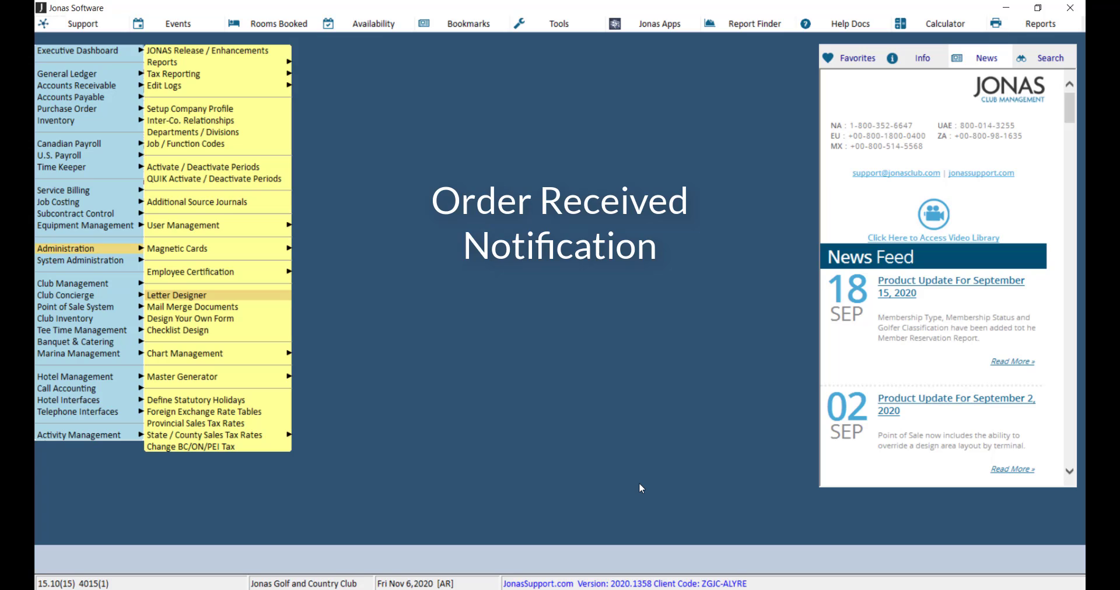
- Go to Point of Sale System > System Setup > Setup Online Ordering Outlets and load outlet PUB
key(Left)
key(Down)
key(Down)
key(Down)
key(Down)
key(Right)
key(Down)
key(Down)
key(Right)
key(Up)
key(Up)
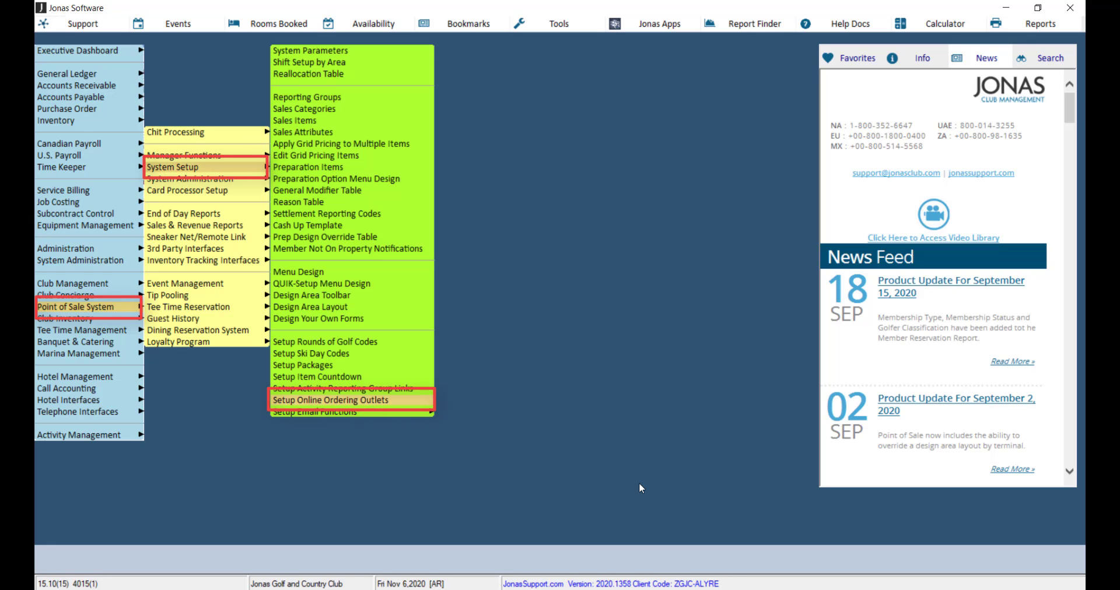
key(Return)
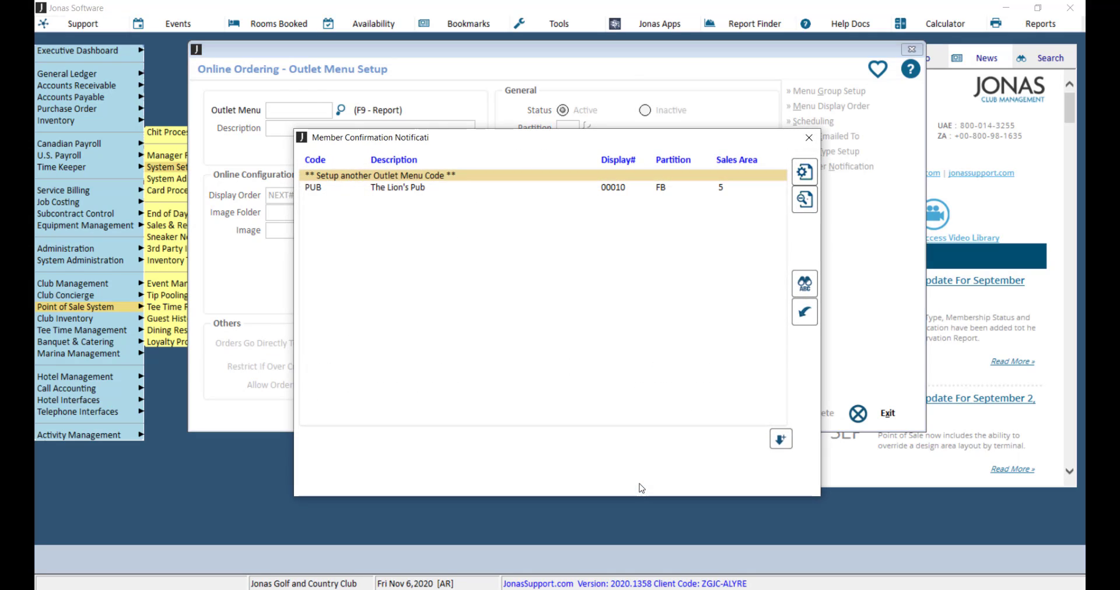
key(Down)
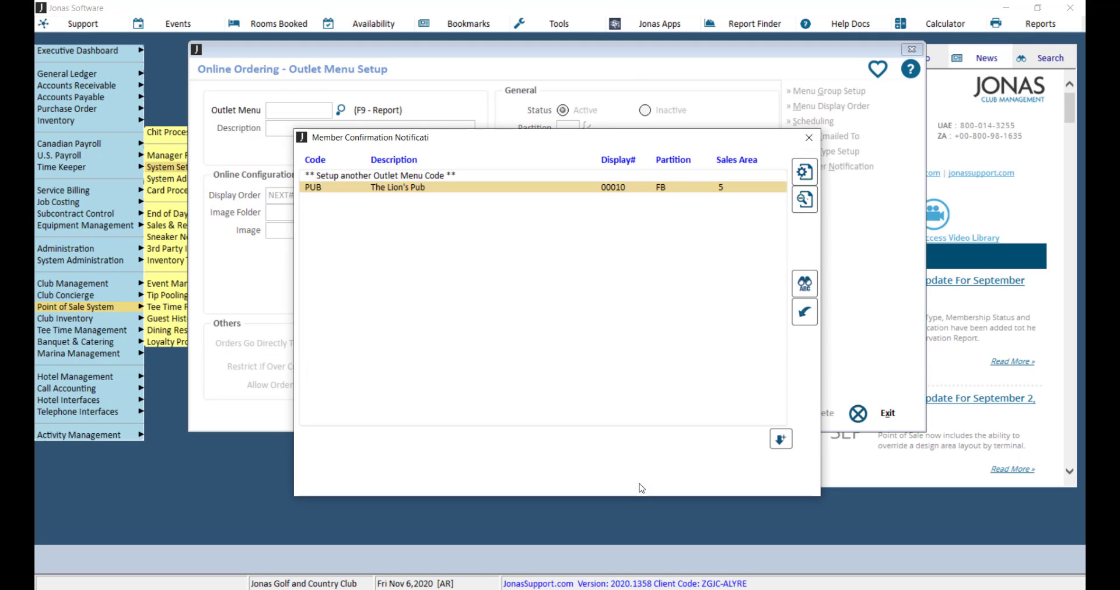
key(Return)
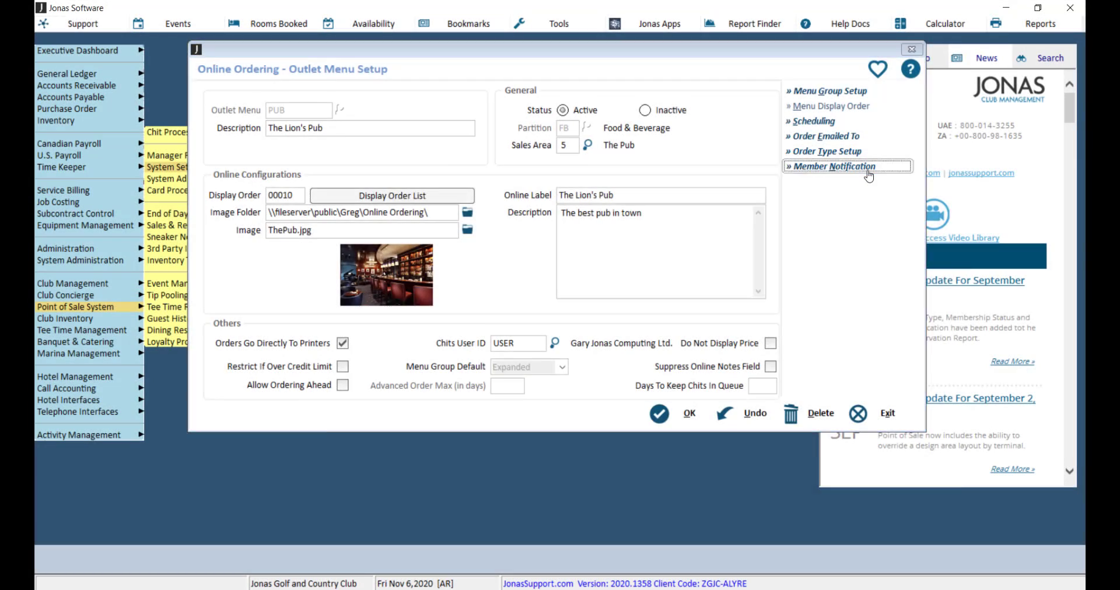
- Activate PUB's email (ONORDER, subject 'We've Received your Order!') and push confirmations and save
click(866, 170)
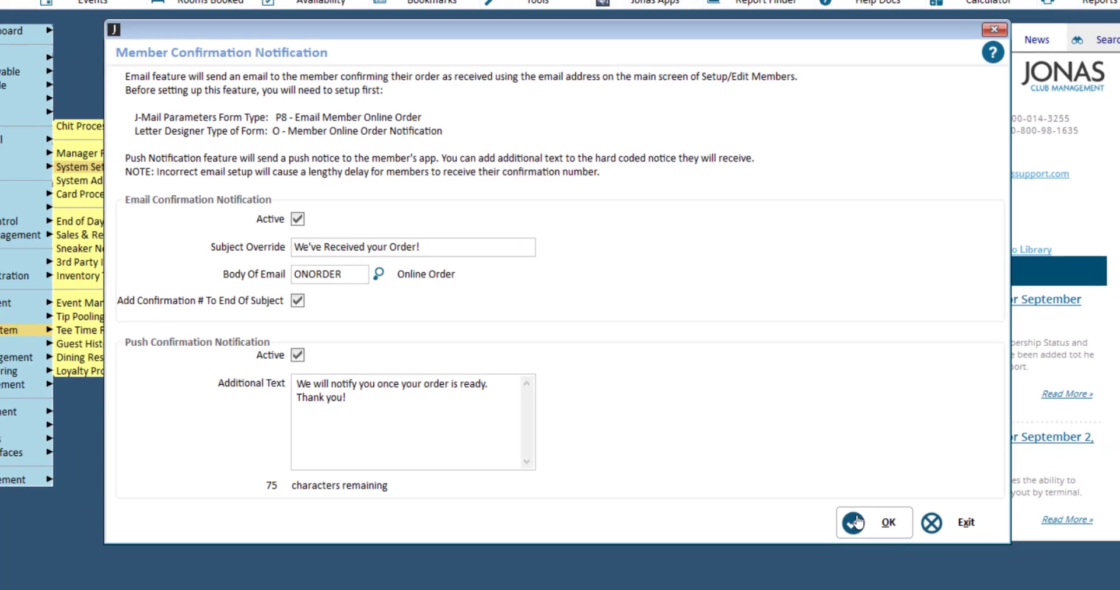
click(875, 561)
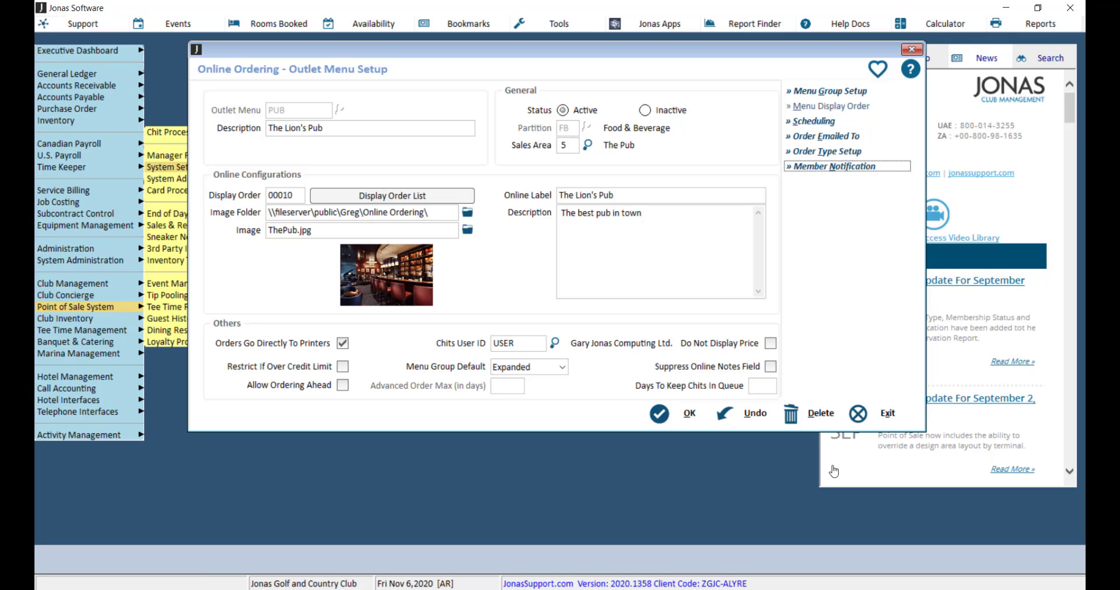
- Exit the Outlet Menu Setup and open QUIK-Setup Menu Design
key(Escape)
key(Escape)
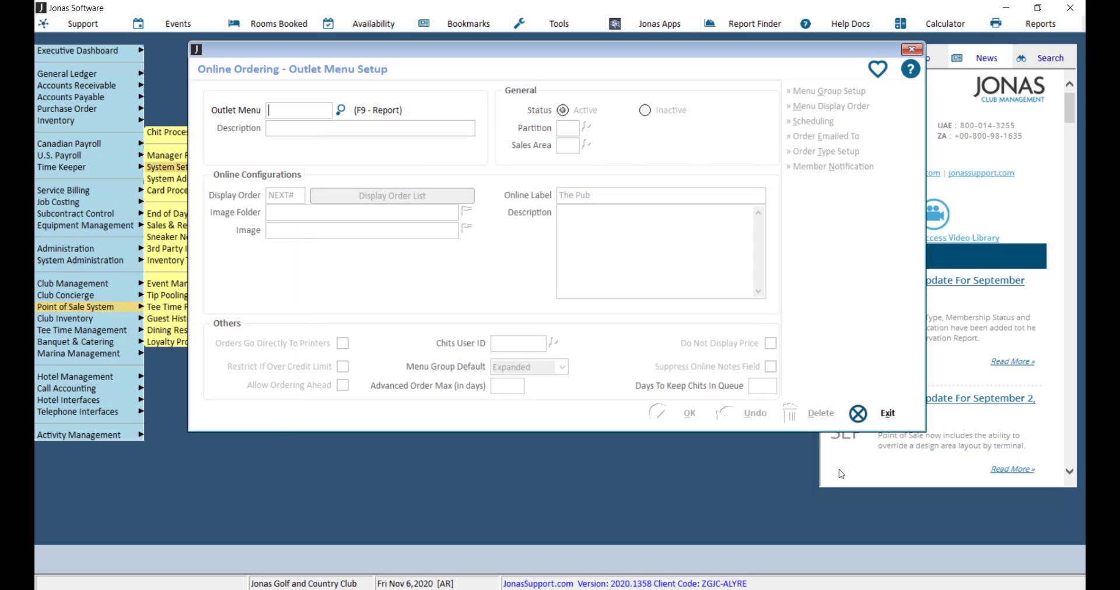
key(Escape)
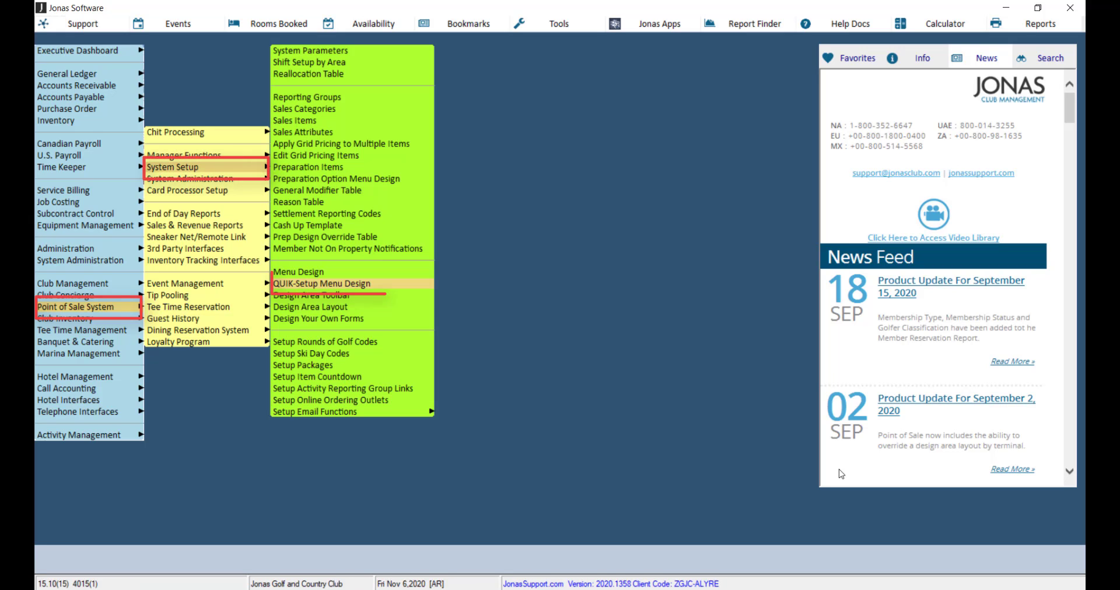
key(Return)
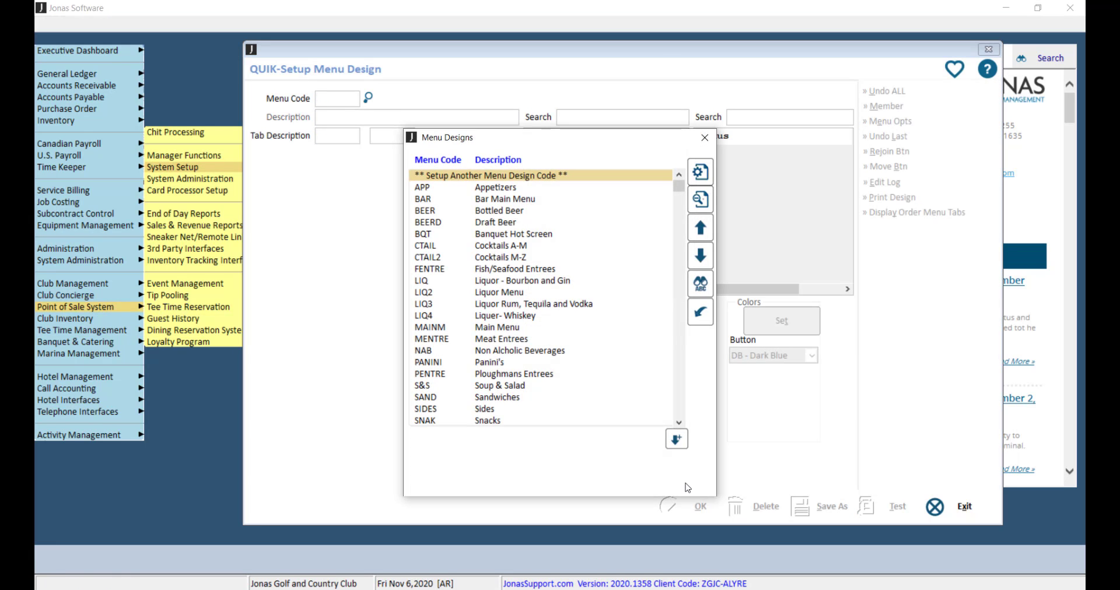
- Open the BAR menu design, search Functions for 'ORDER' and edit the Order Notify button
double_click(549, 200)
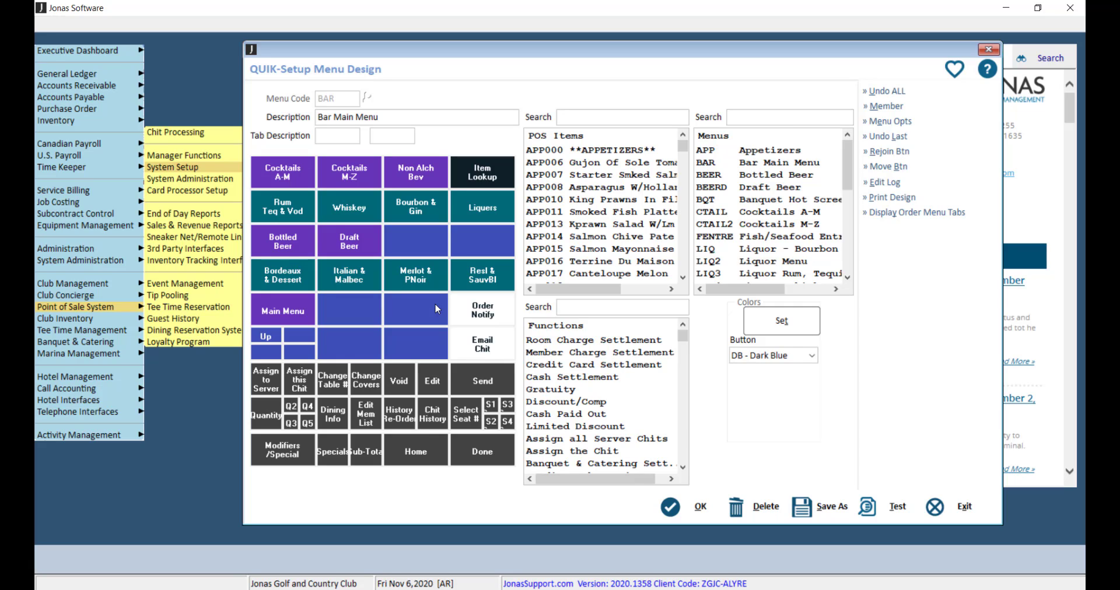
click(587, 310)
text(ORDER)
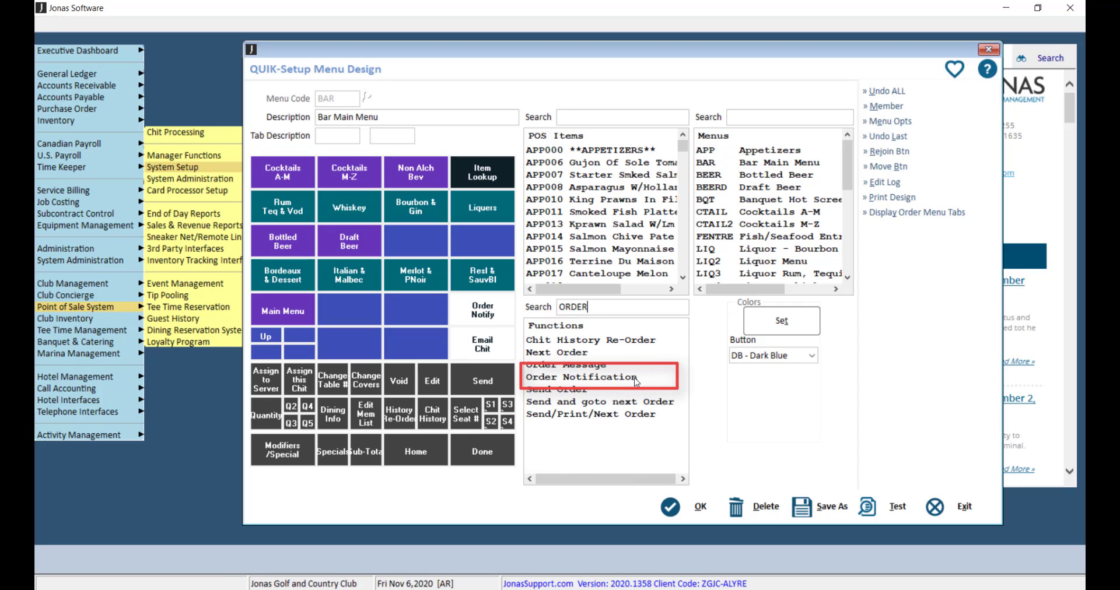
double_click(505, 324)
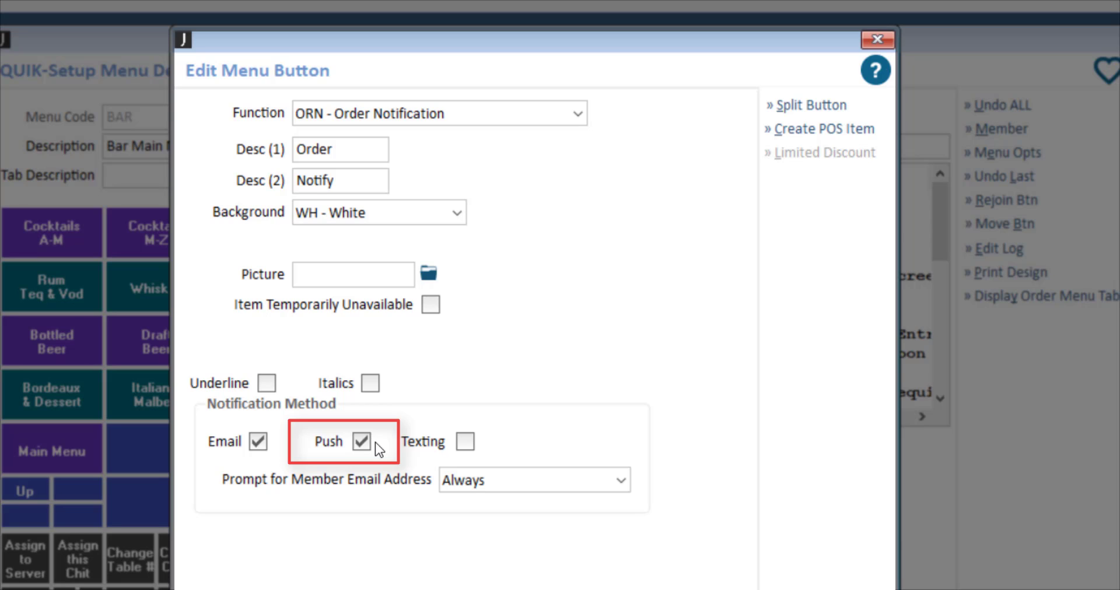
- Set Prompt for Member Email Address to Always and save the Order Notify button
click(620, 482)
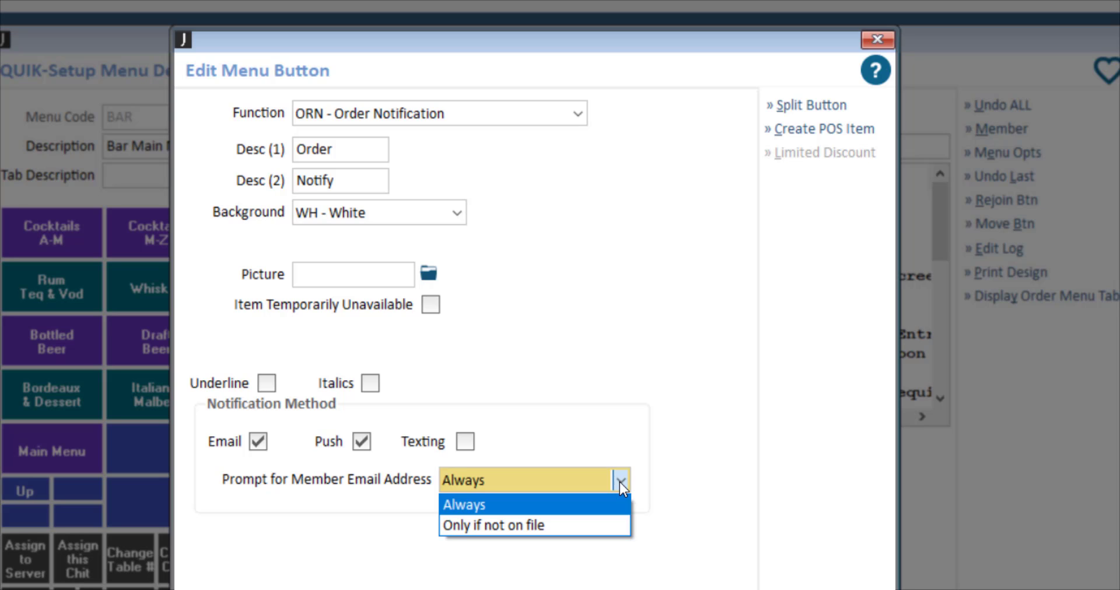
click(648, 482)
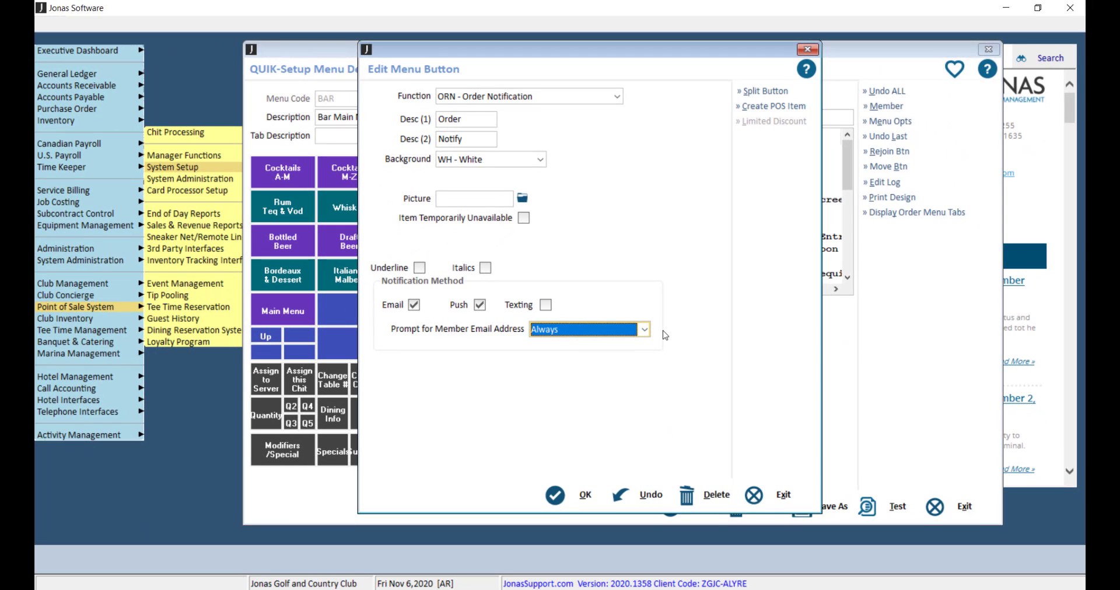
click(575, 508)
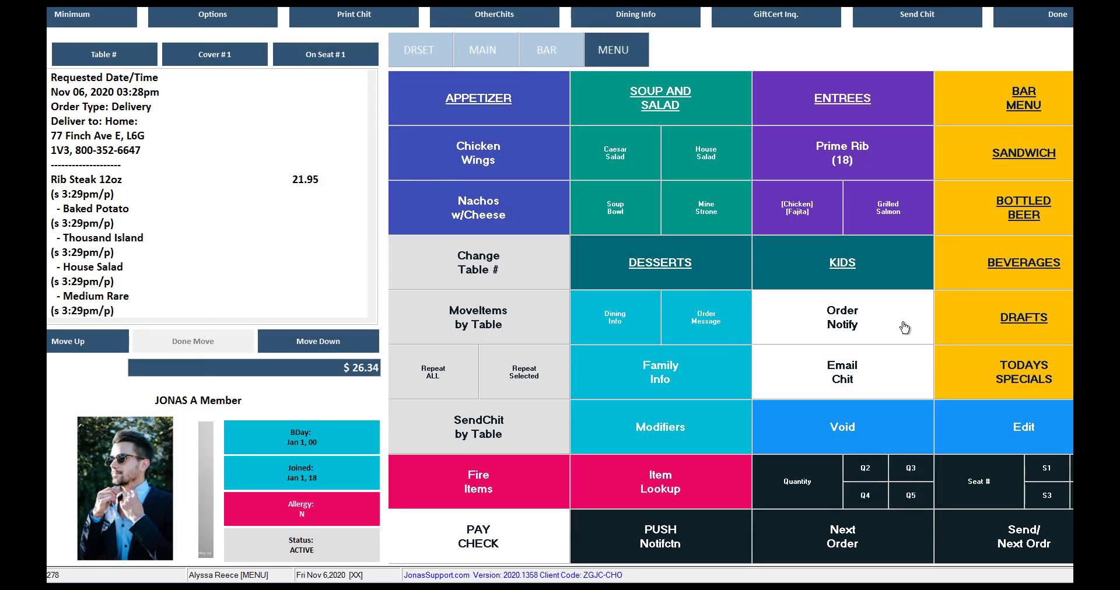
- Send an Order Notify for the Rib Steak delivery order, accepting the prefilled email address
click(903, 328)
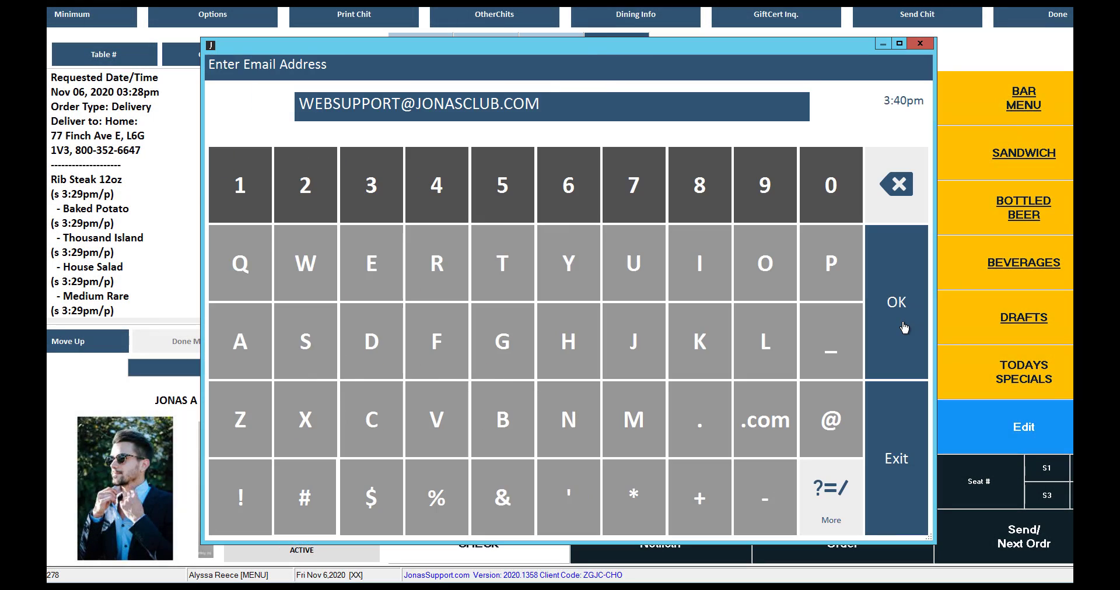
click(903, 327)
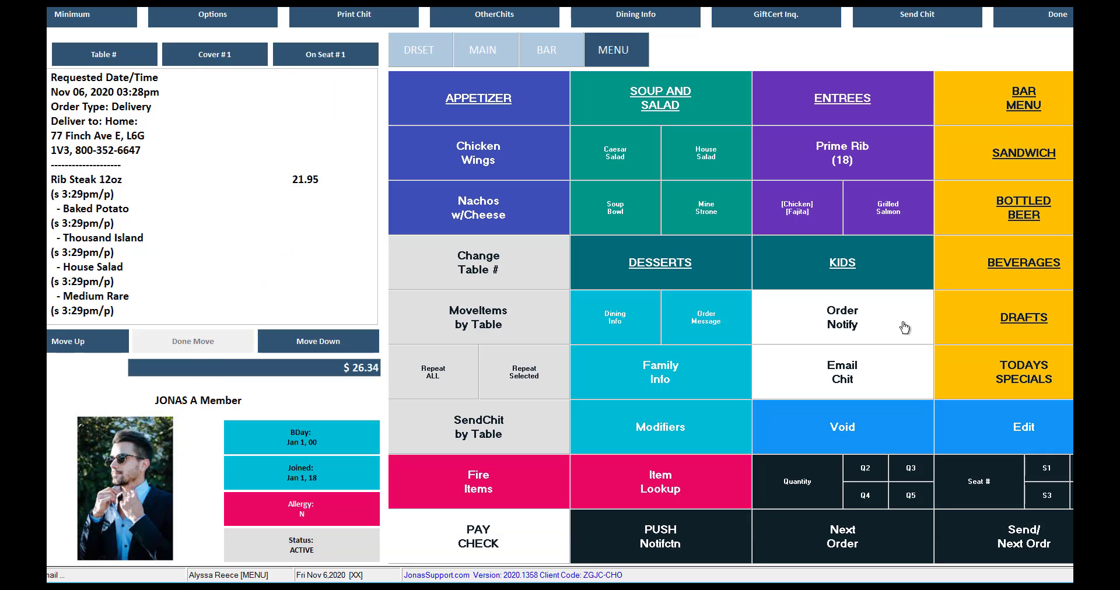